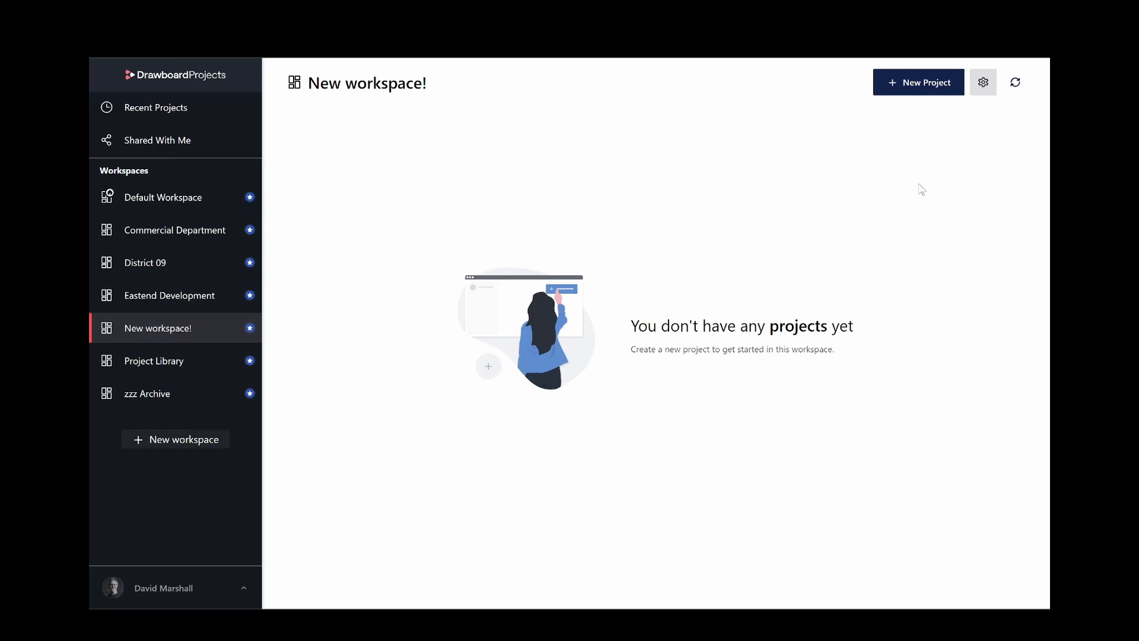
Invite another person to the workspace by e-mail from the member management page.
left_click(985, 89)
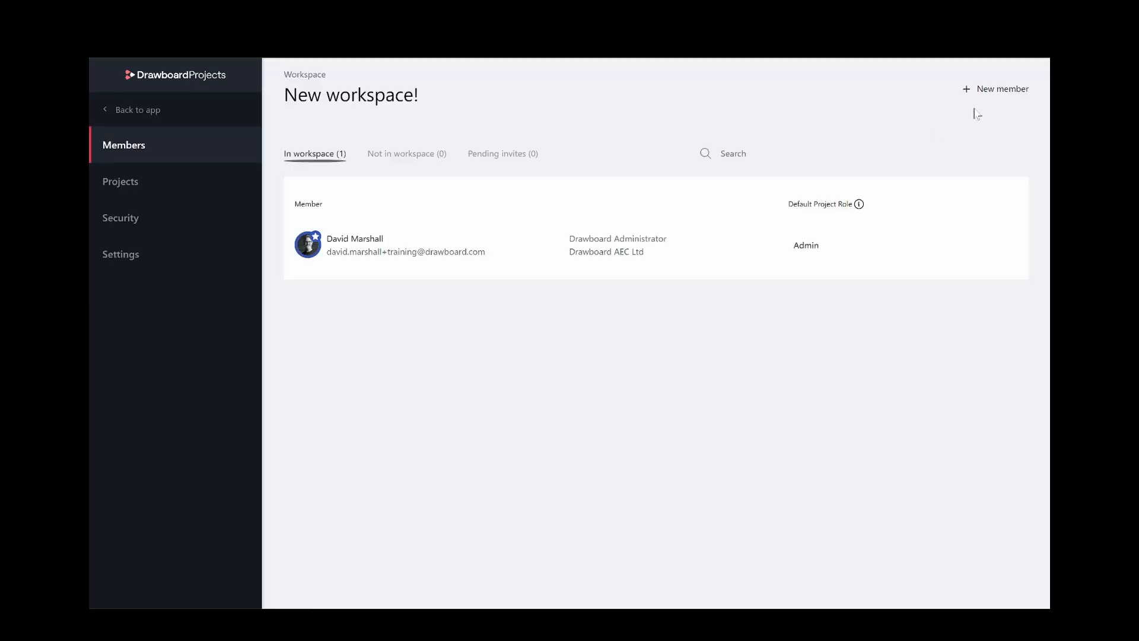
left_click(990, 95)
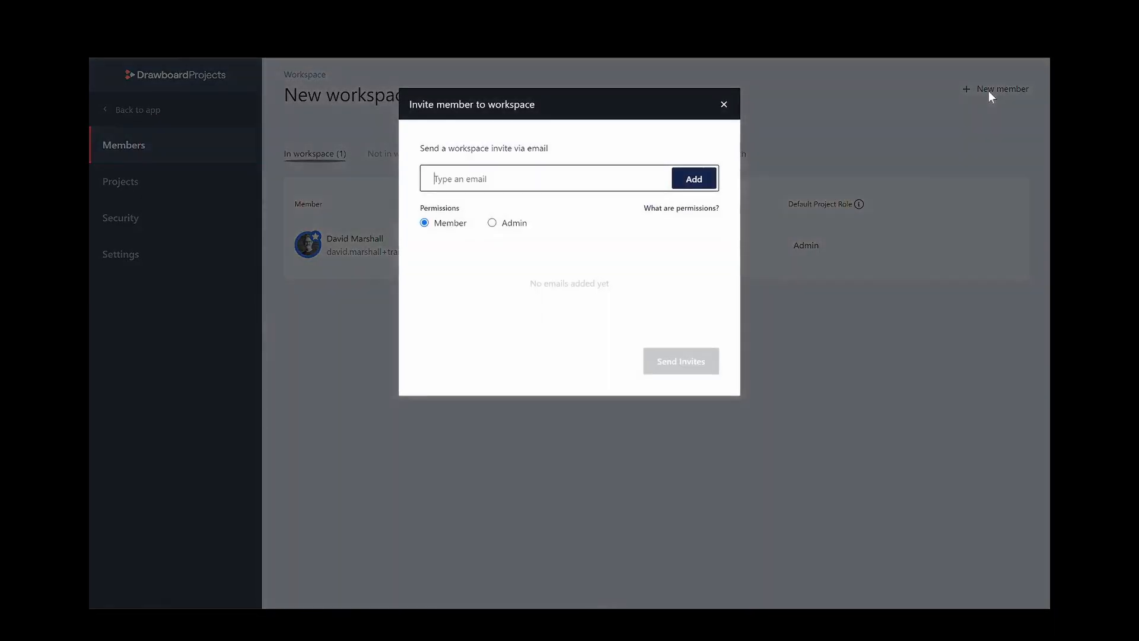
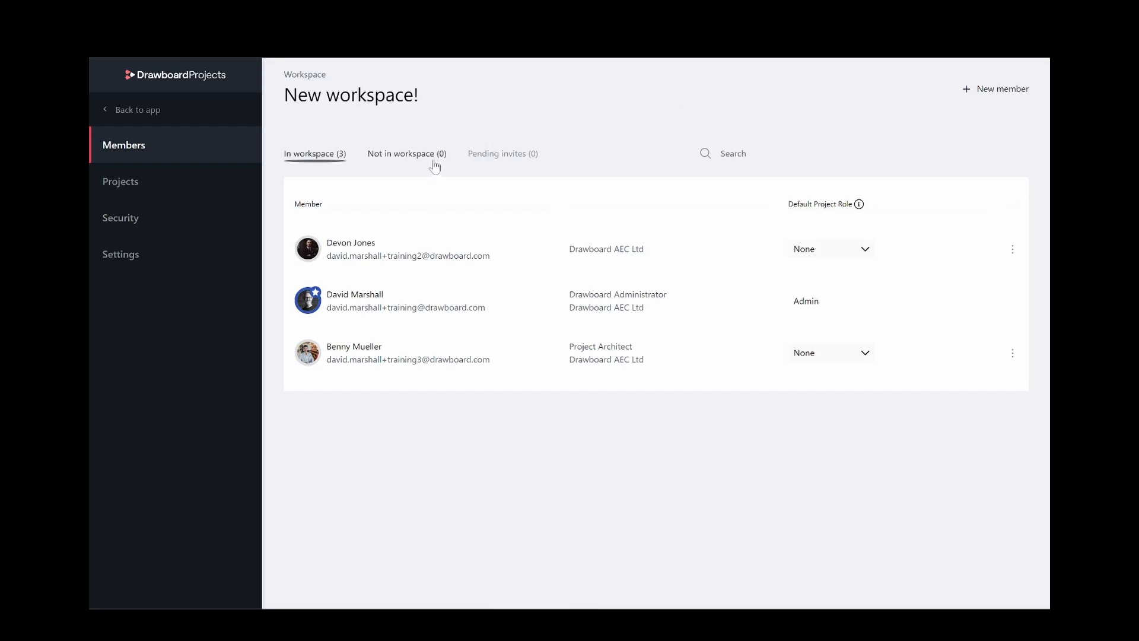
Check the member action and default role options without changing them, then view the empty project list.
left_click(1013, 249)
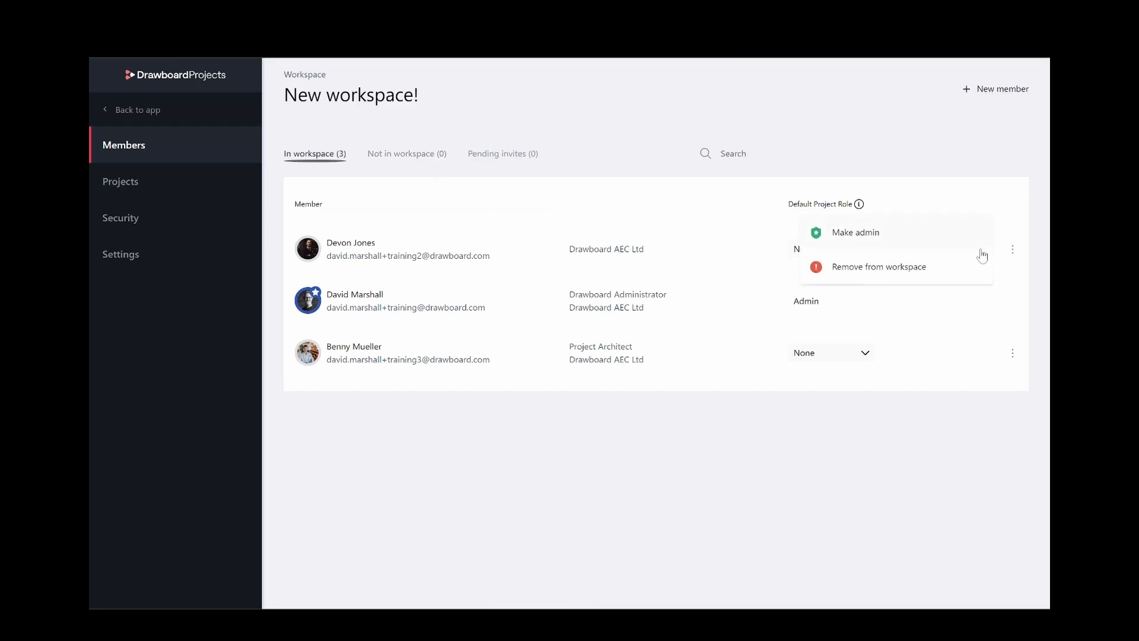
left_click(1010, 155)
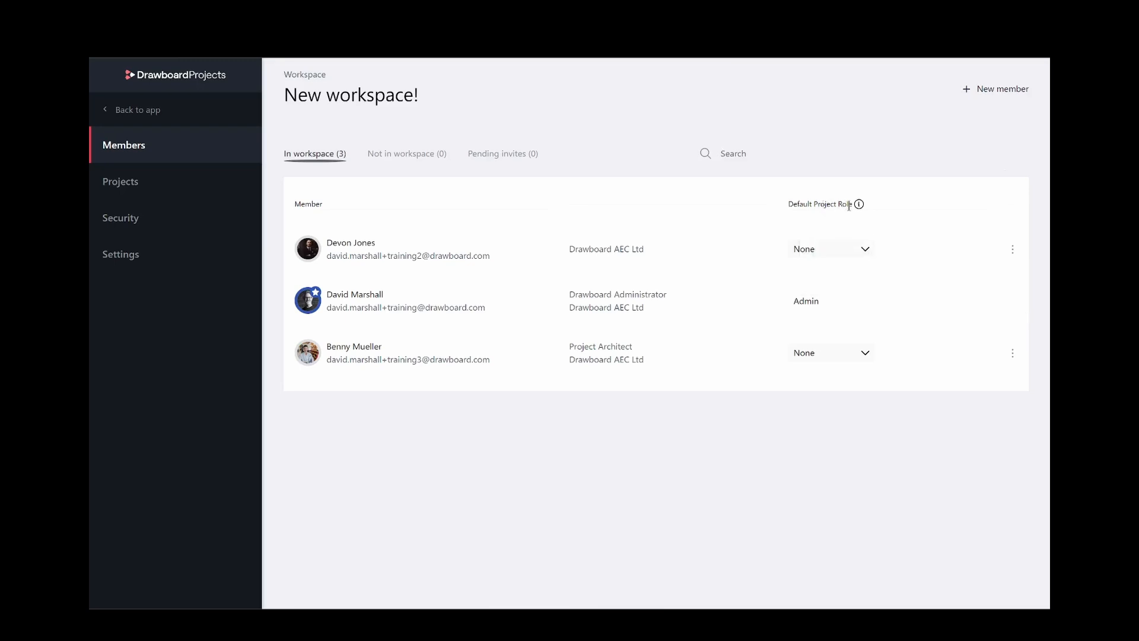
mouse_move(859, 208)
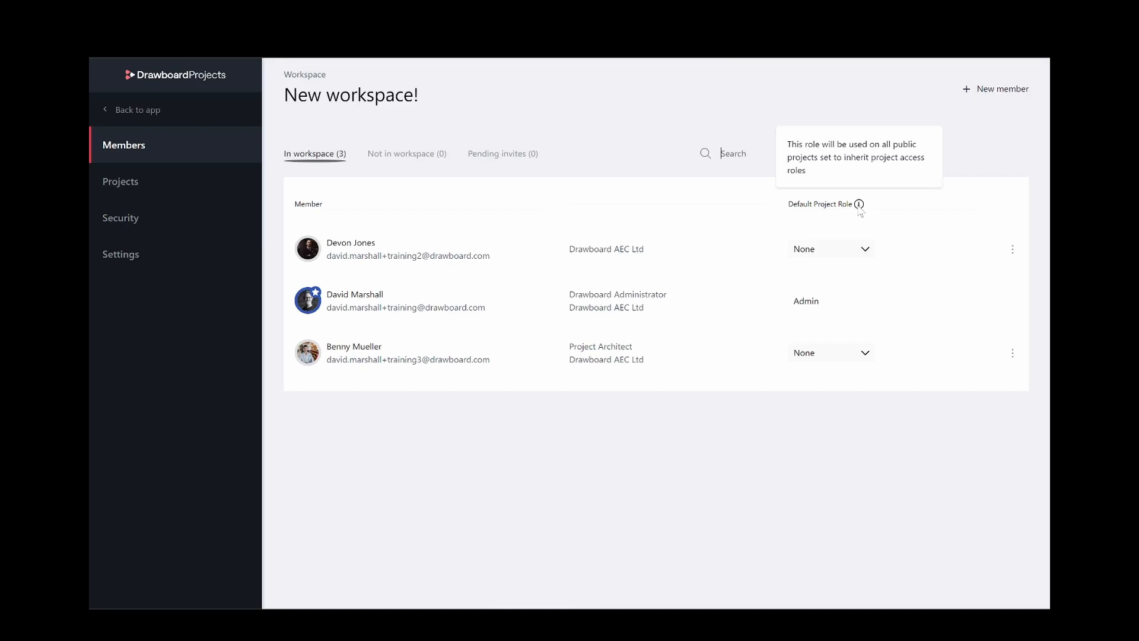
left_click(864, 250)
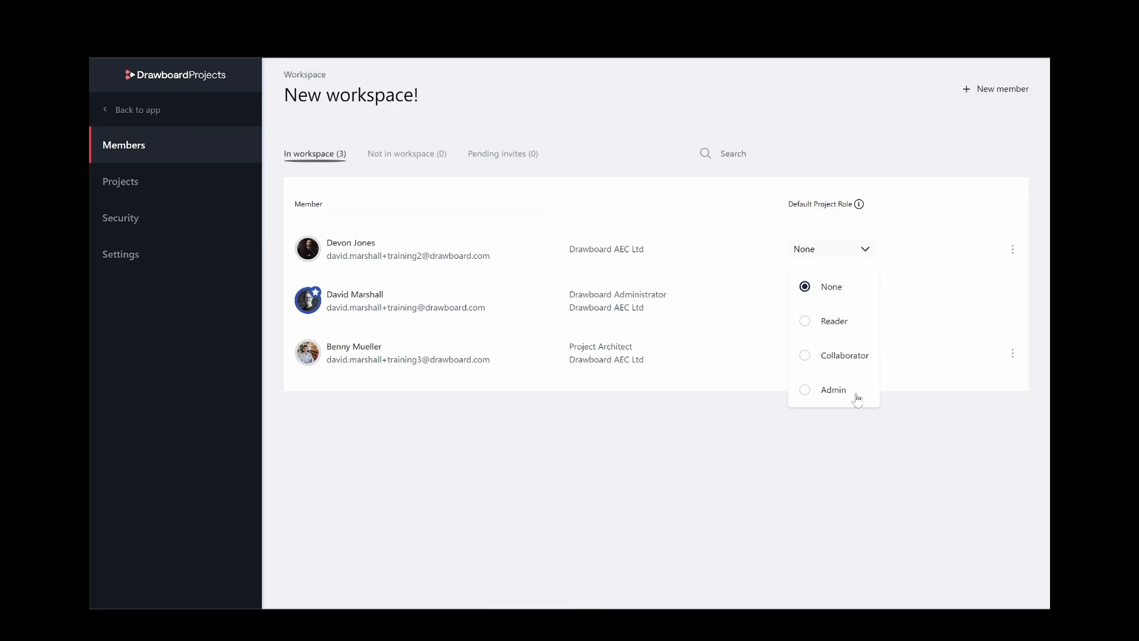
left_click(985, 158)
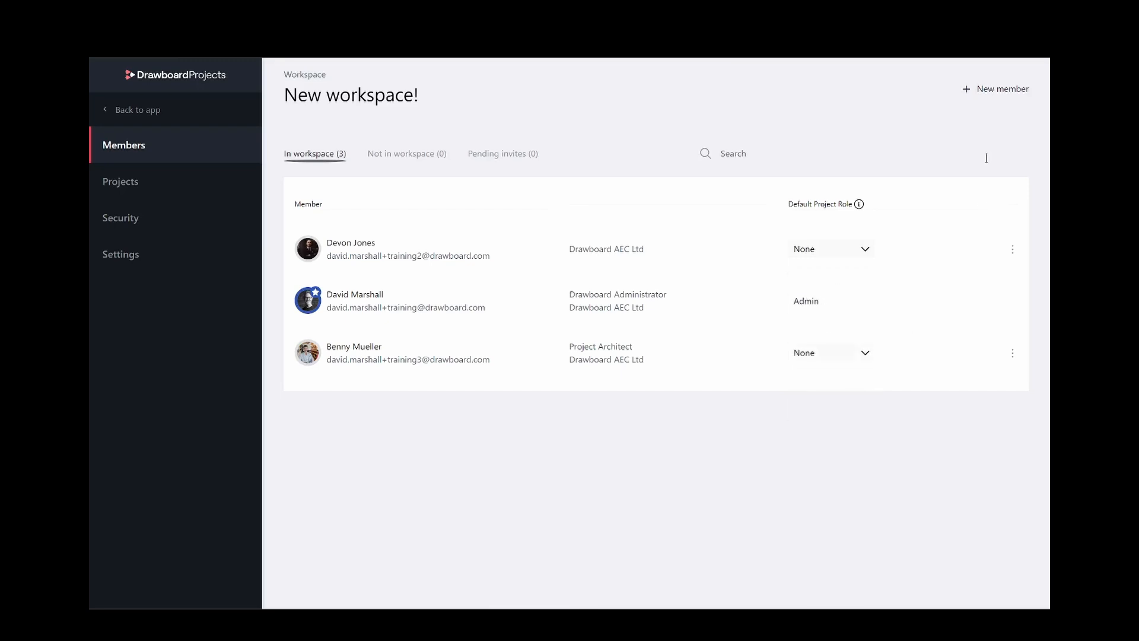
left_click(180, 196)
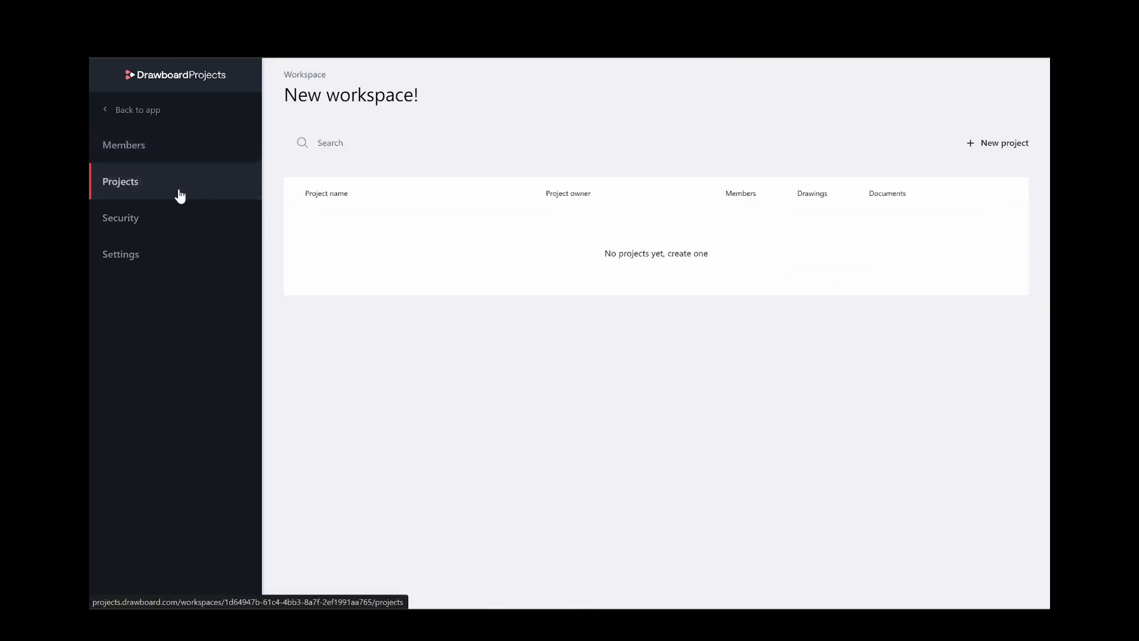
Review the Security settings, leaving project creation open to any workspace member.
left_click(181, 254)
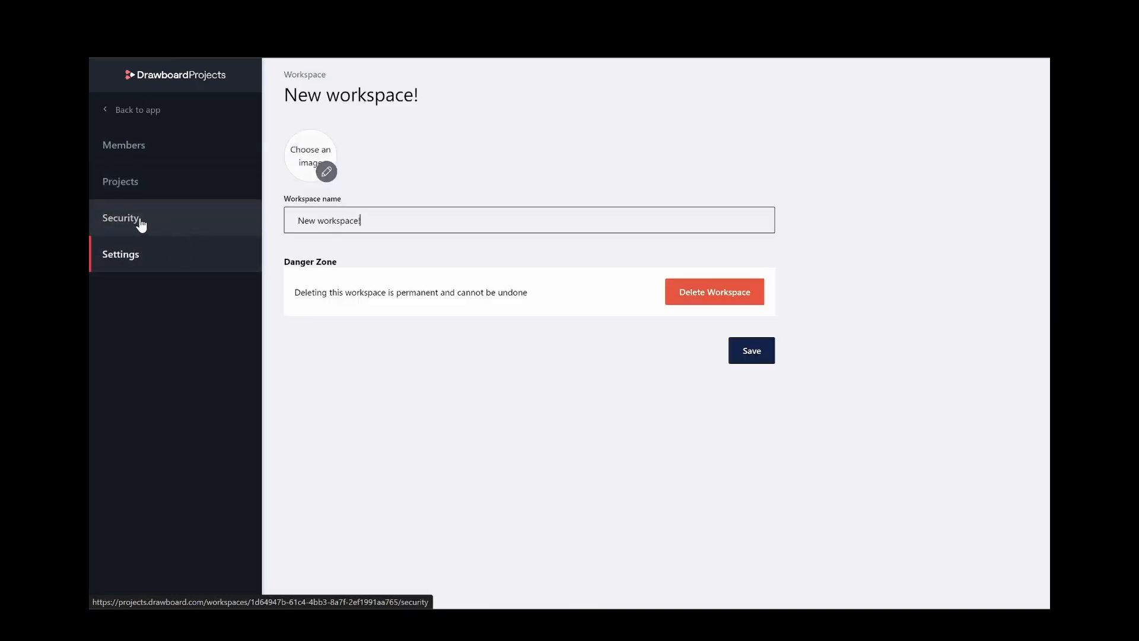
left_click(171, 220)
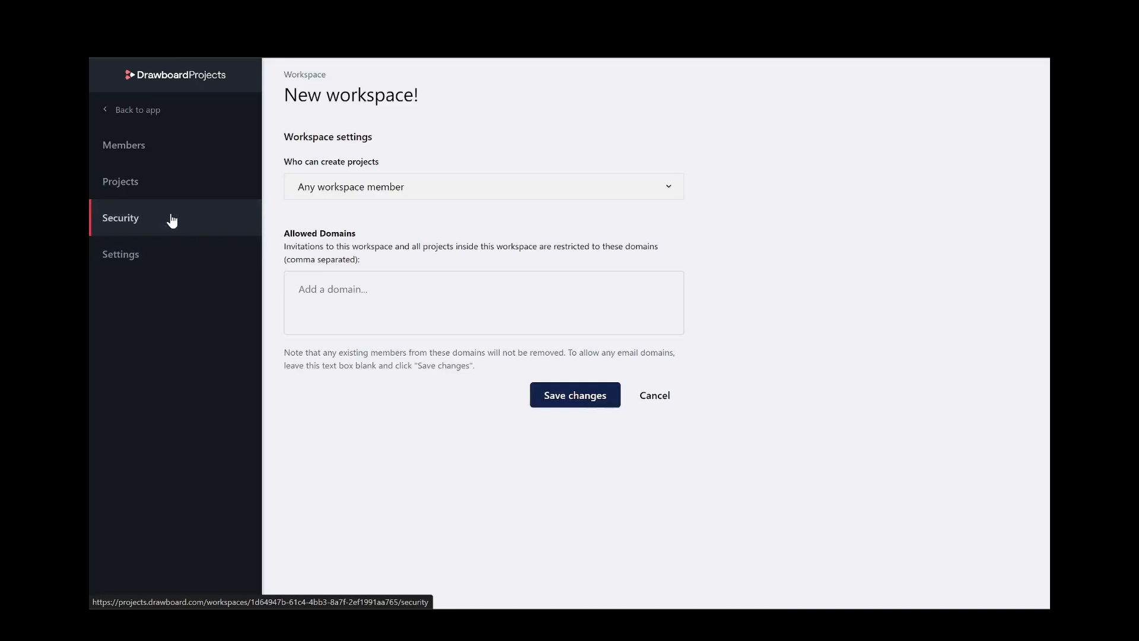
left_click(678, 193)
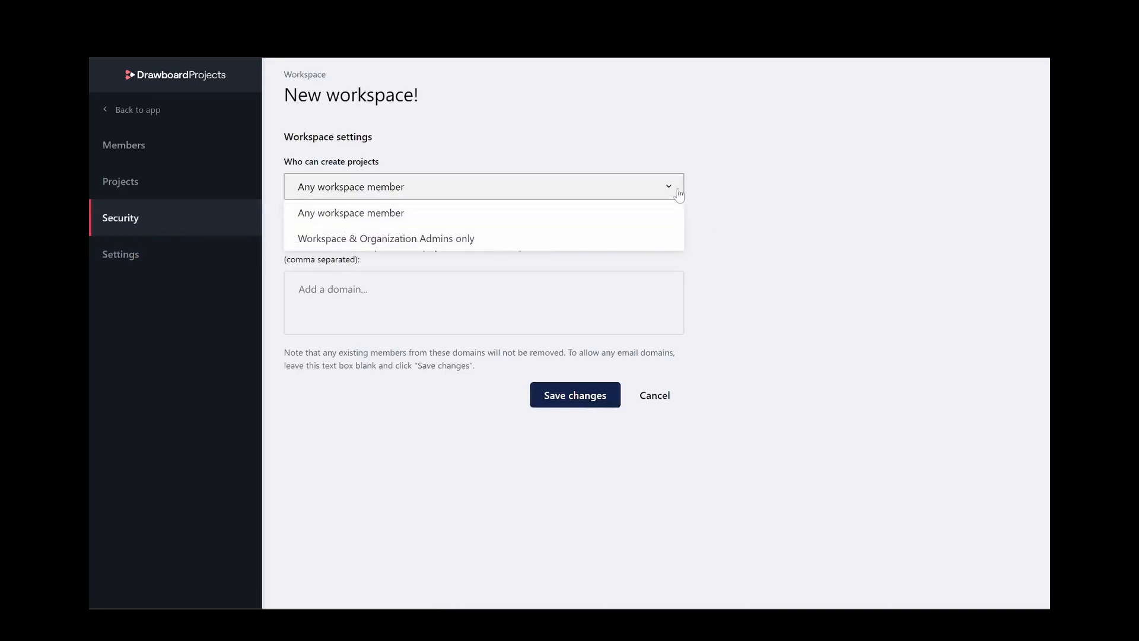
left_click(731, 207)
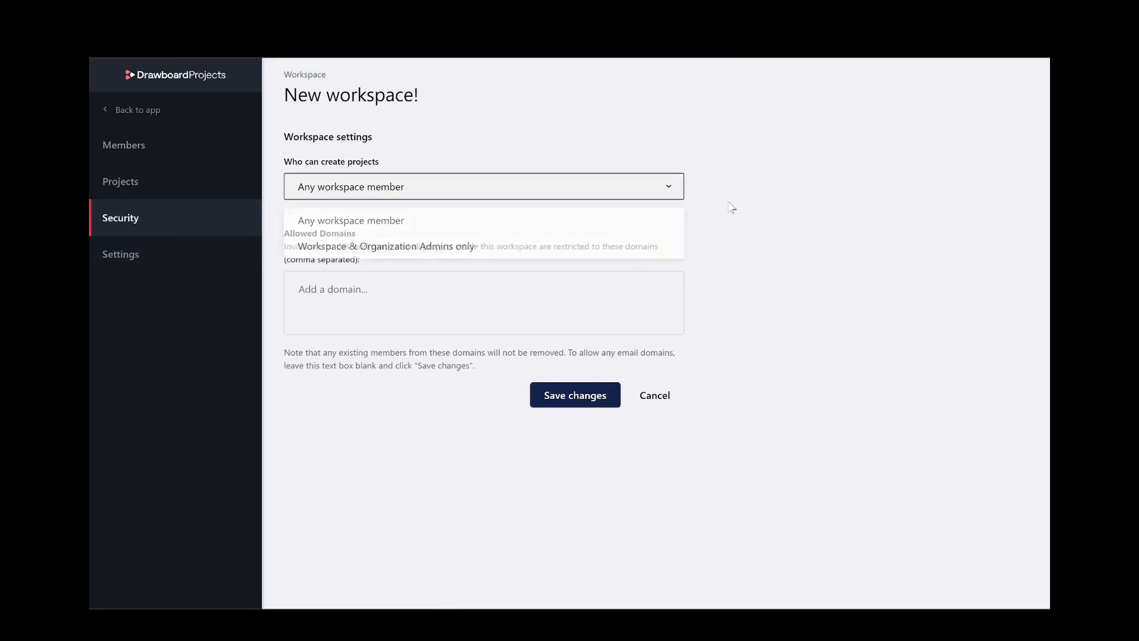
Add drawboard.com as an allowed invitation domain, then remove it again.
left_click(399, 304)
type("drawboard.com")
key("Return")
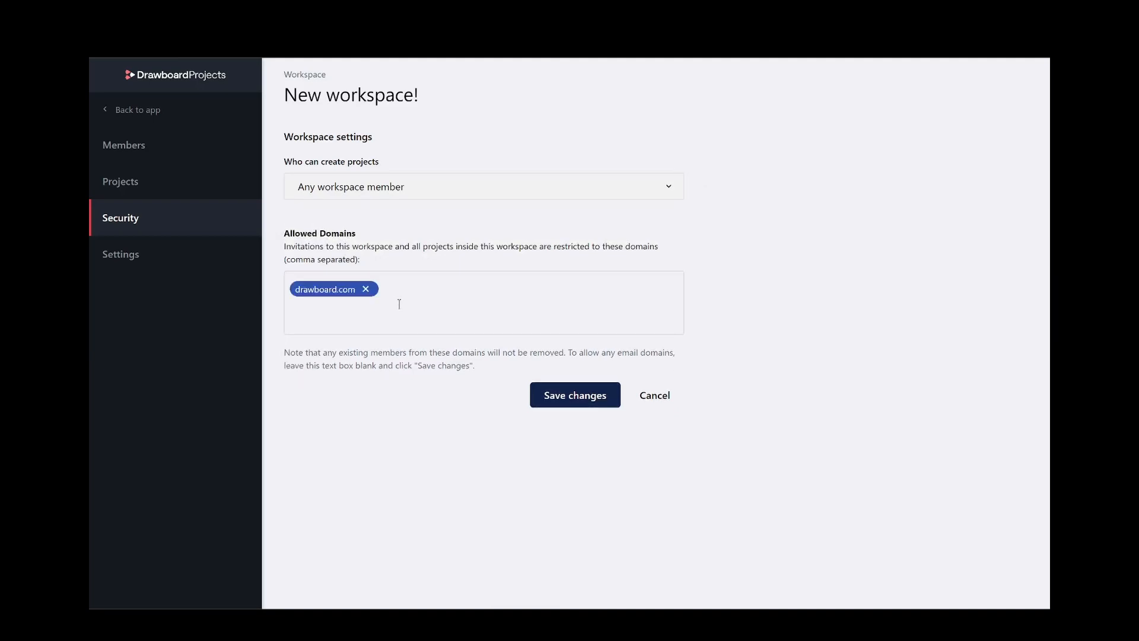
left_click(366, 290)
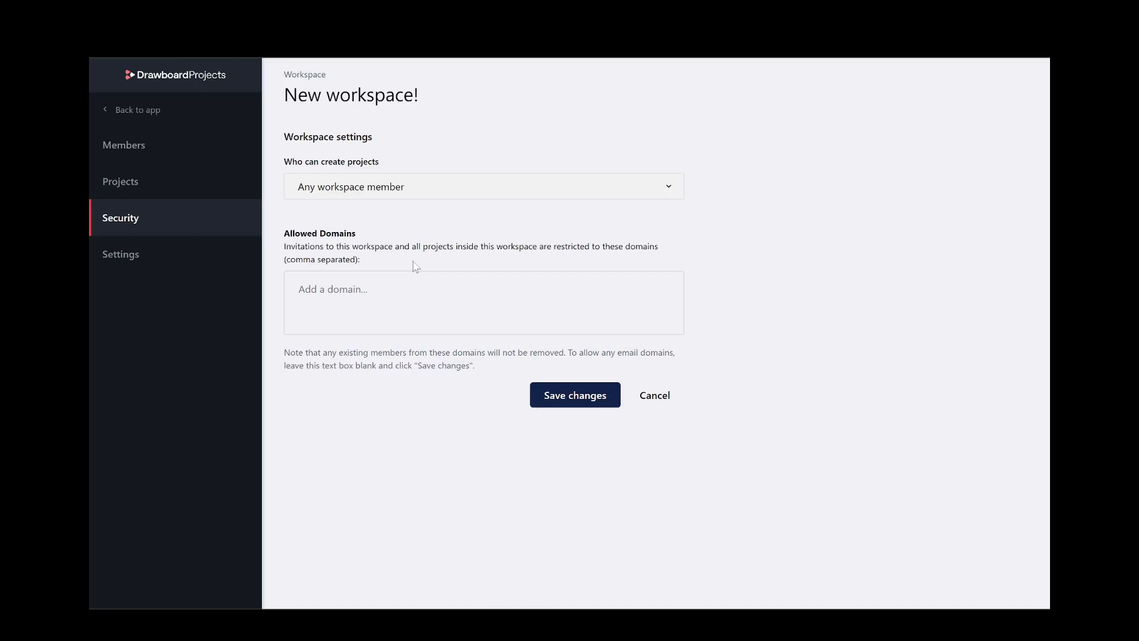
Start a new project from the workspace page and name it '01-13674 Mall Redevelopment'.
left_click(162, 114)
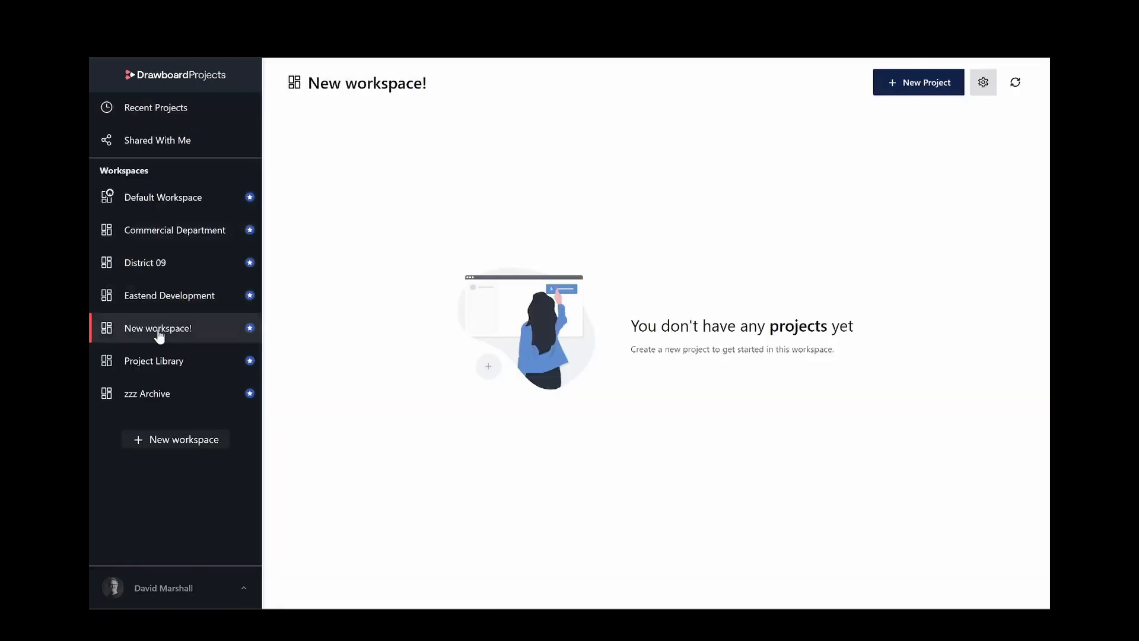
left_click(917, 87)
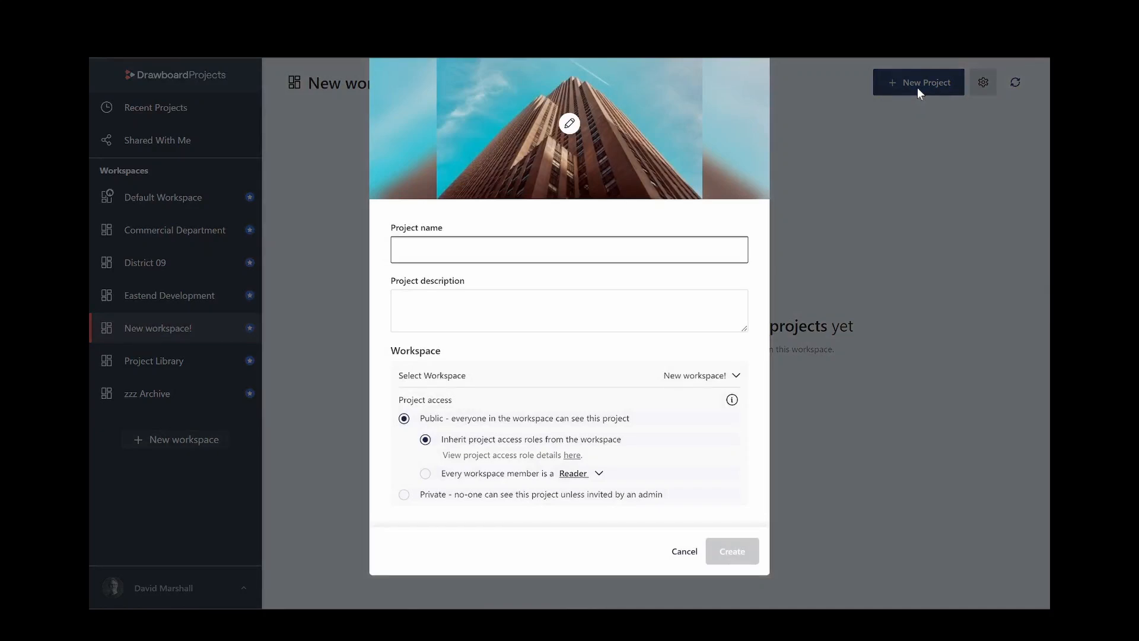
type("0")
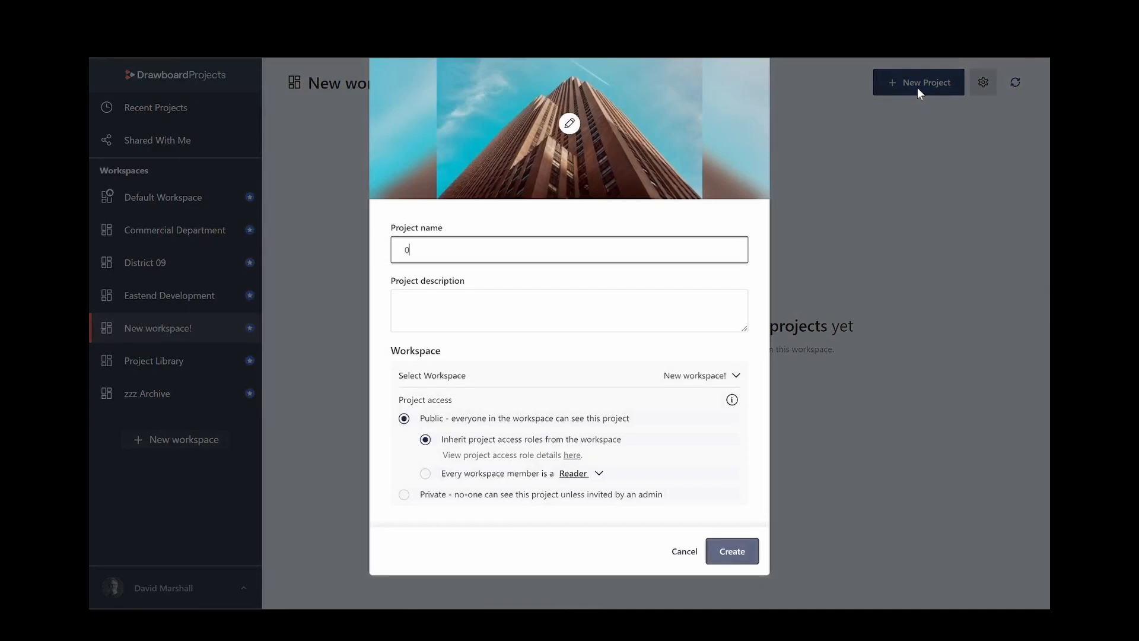
type("1-13674")
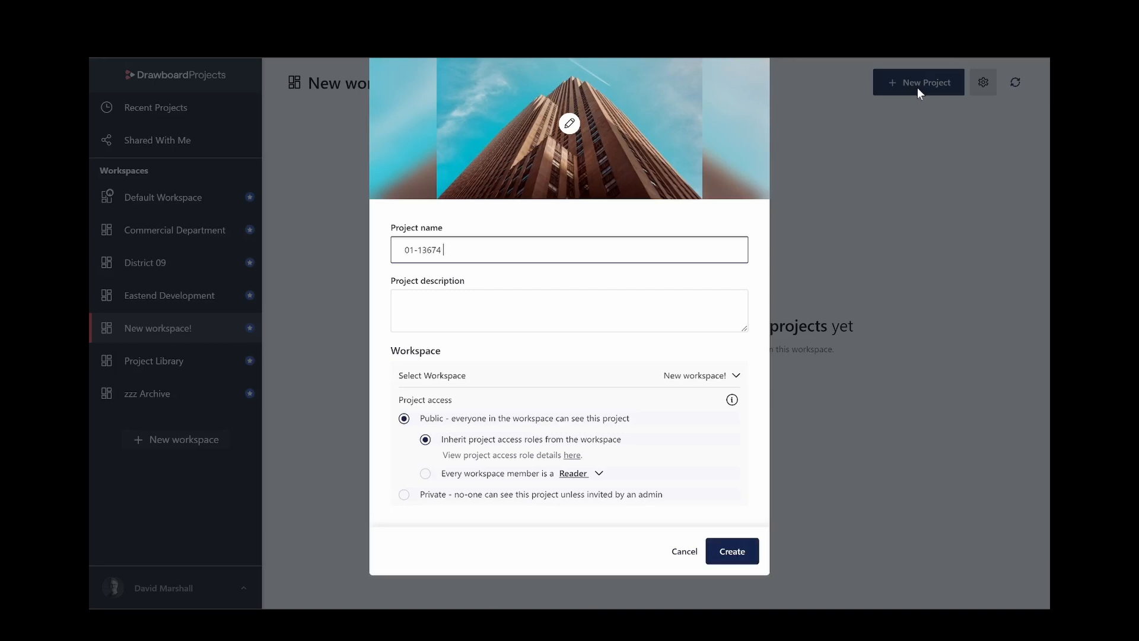
type(" Mall Redevelopment")
Set the project cover image to the mall photo from Pictures > Stock.
left_click(569, 124)
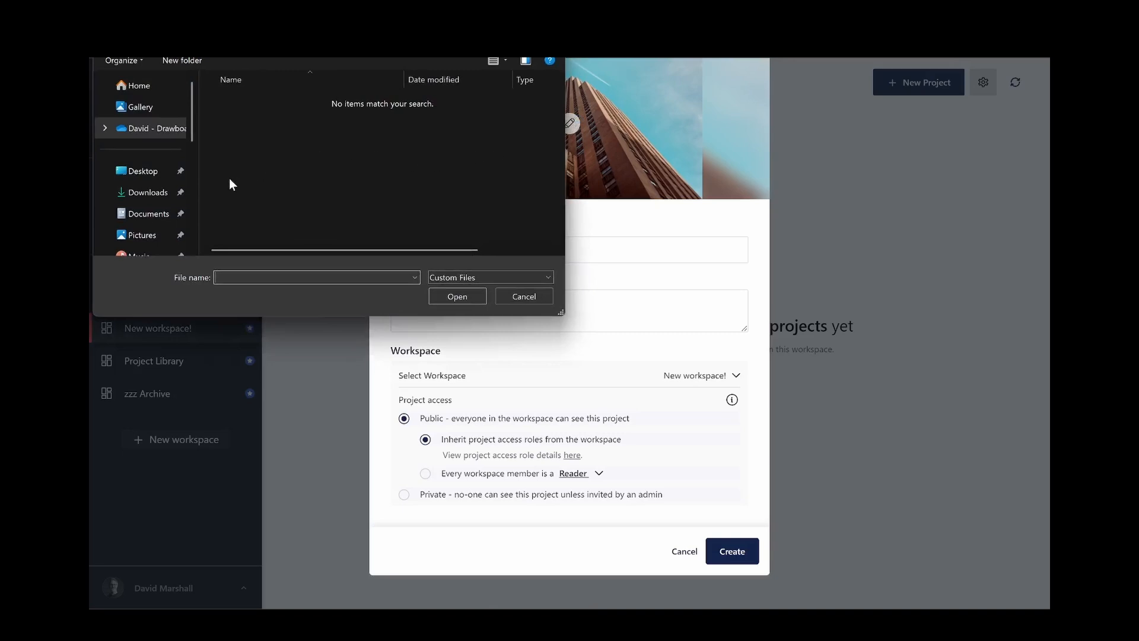
left_click(145, 234)
double_click(497, 120)
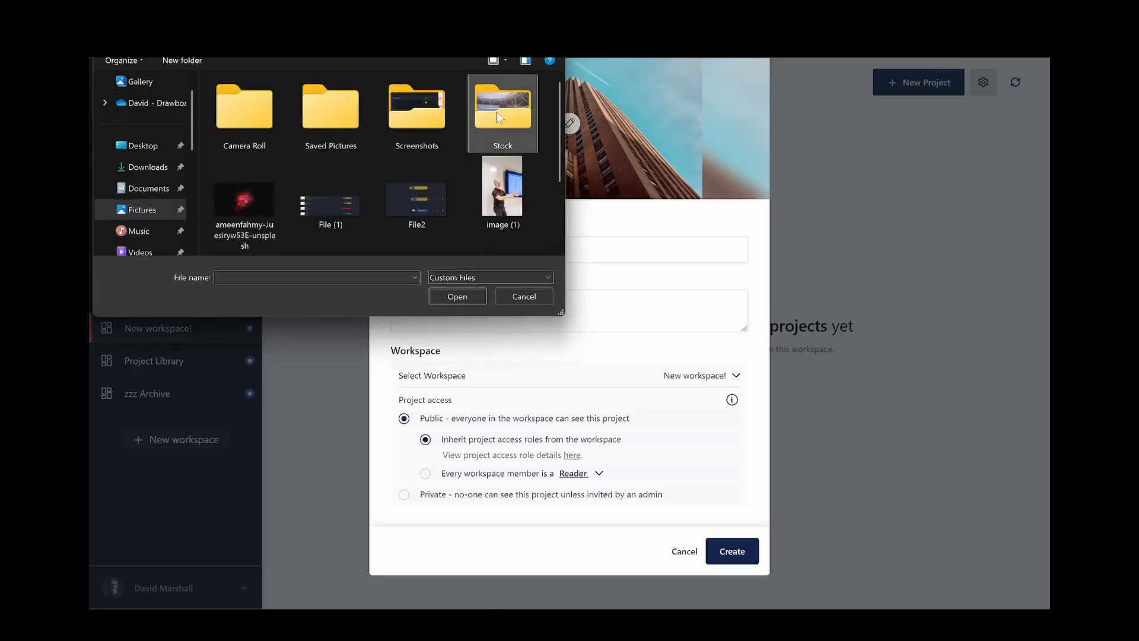
double_click(426, 140)
Enter the description 'Project location, important contact details, etc'.
left_click(561, 249)
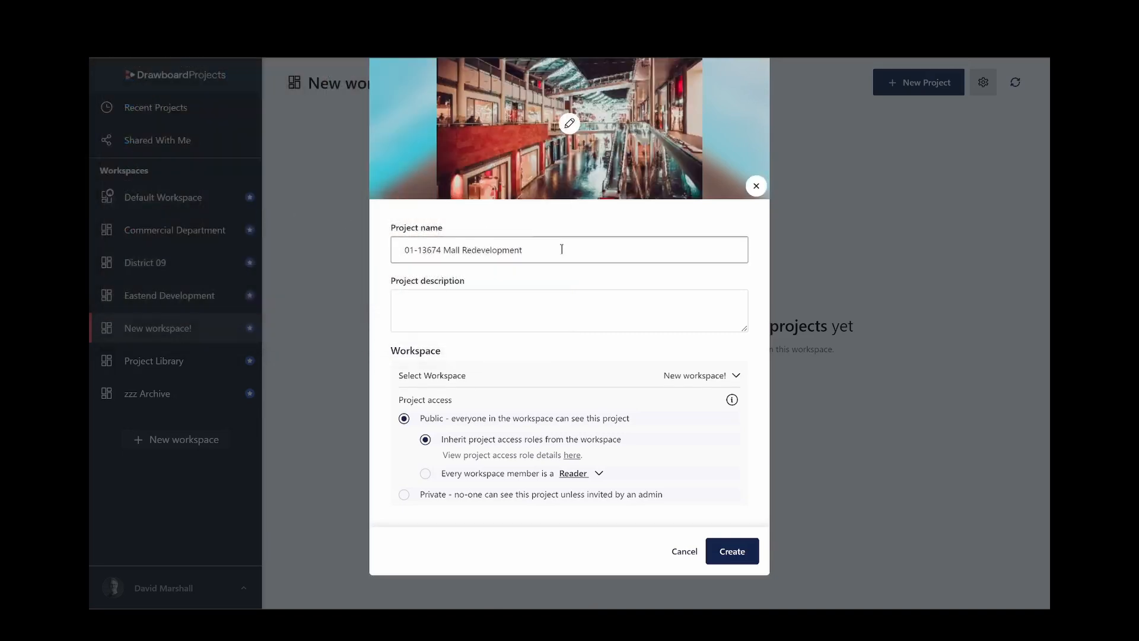
left_click(575, 306)
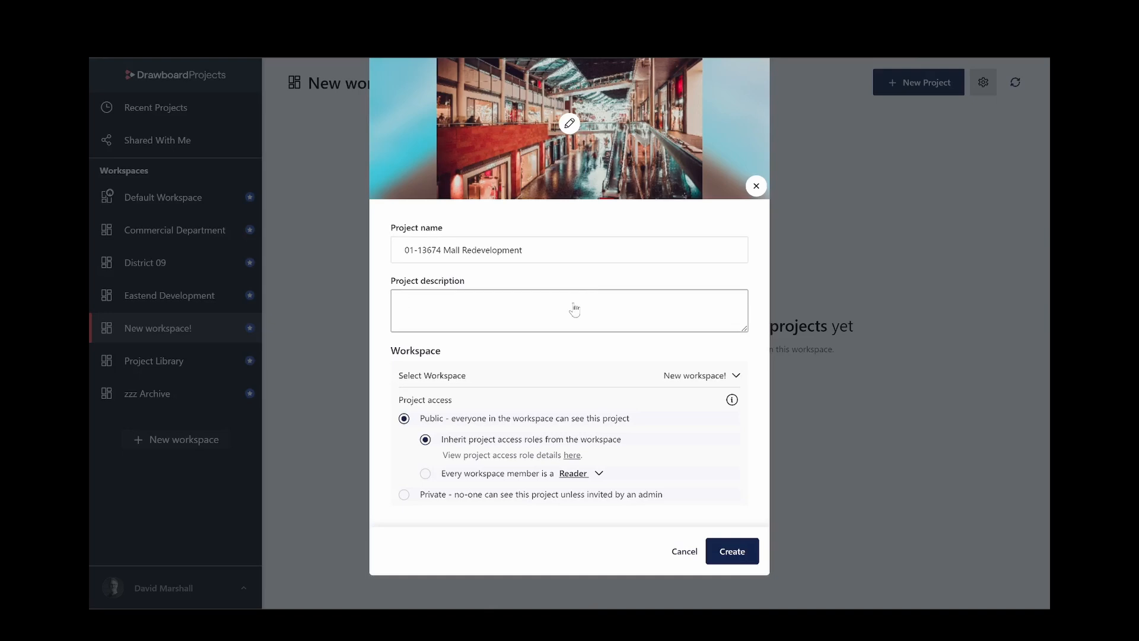
type("Project location, important contact details, etc.")
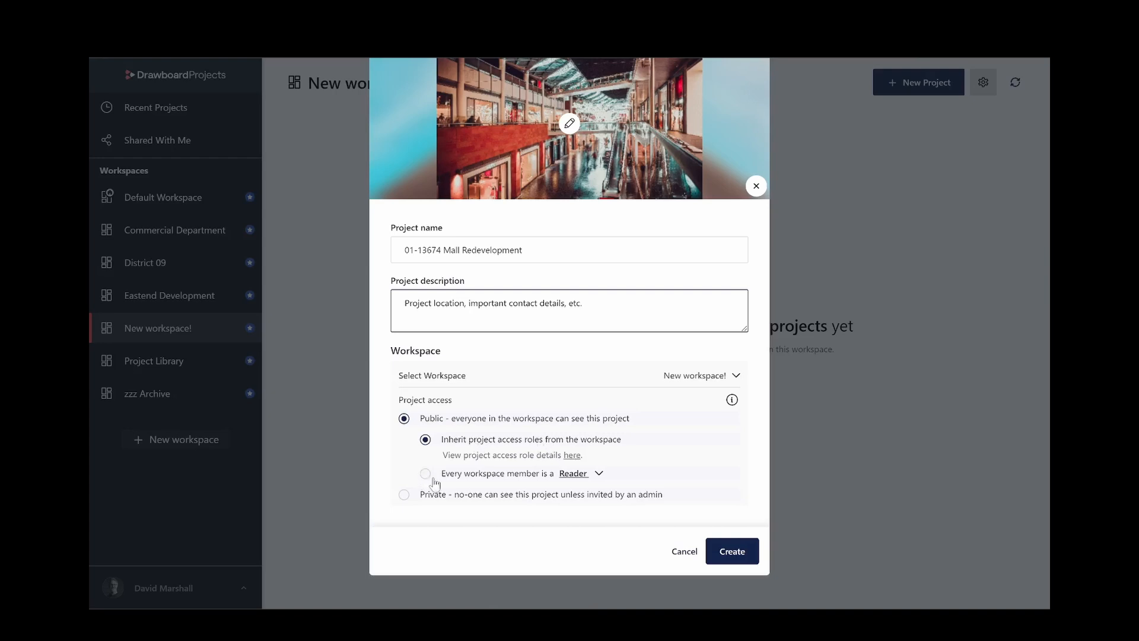
After trying Reader and Private, create the project as Public with workspace-inherited access roles.
left_click(471, 479)
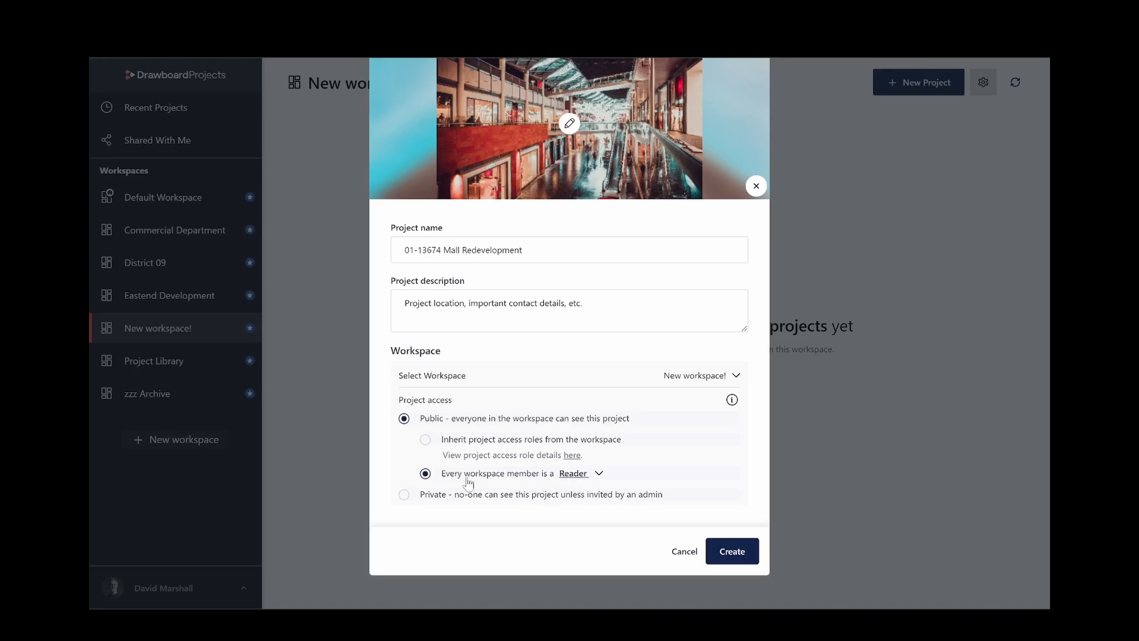
left_click(441, 497)
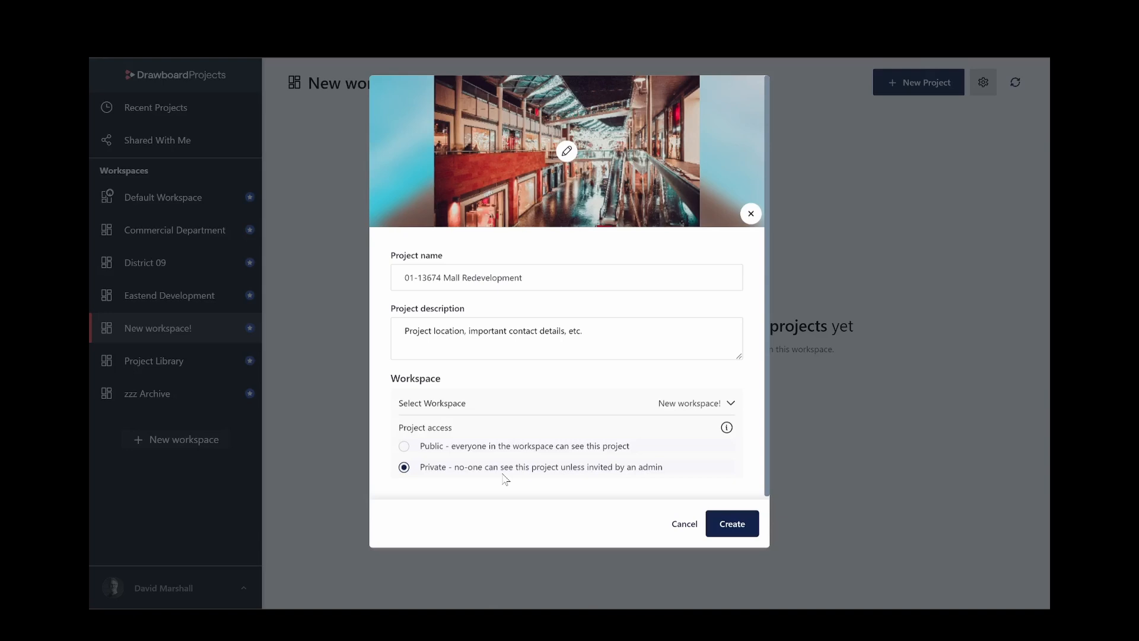
left_click(434, 446)
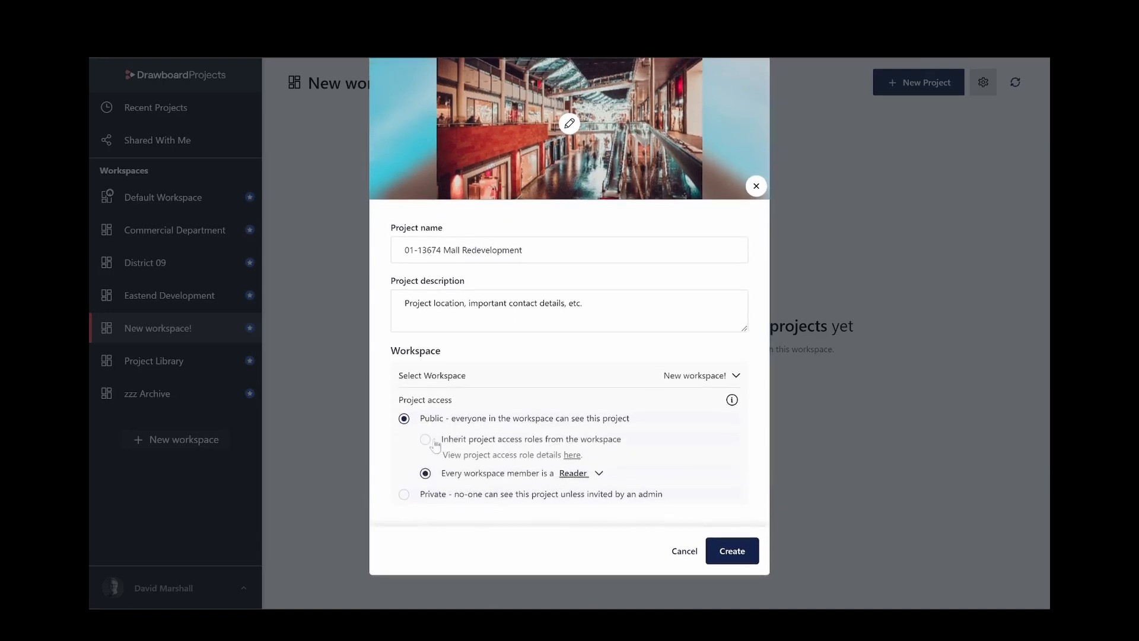
left_click(458, 446)
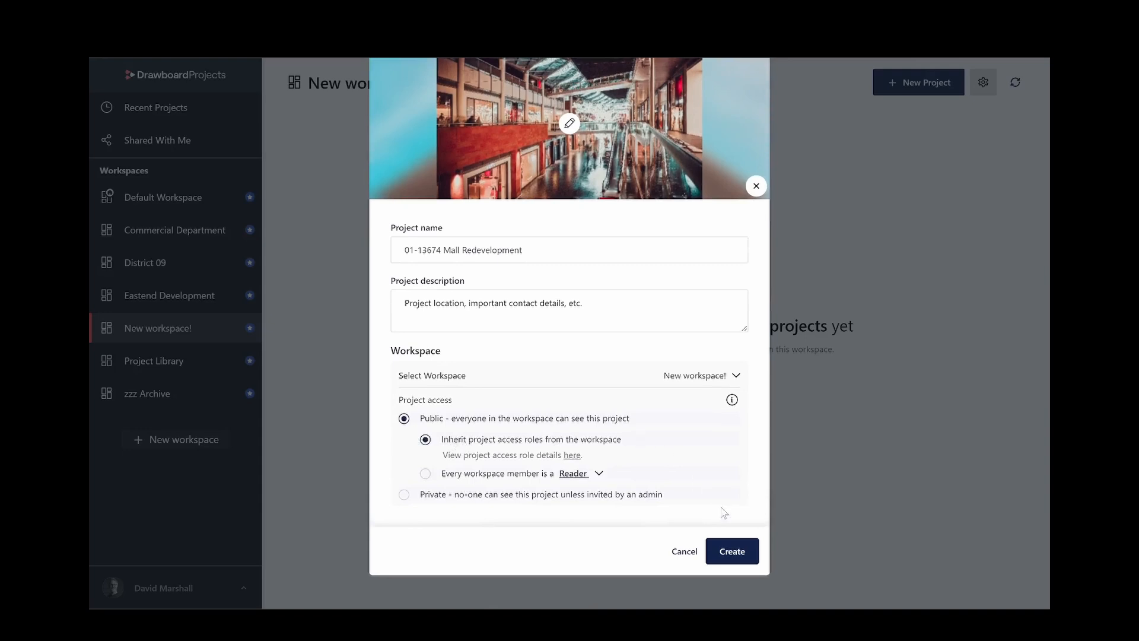
left_click(733, 550)
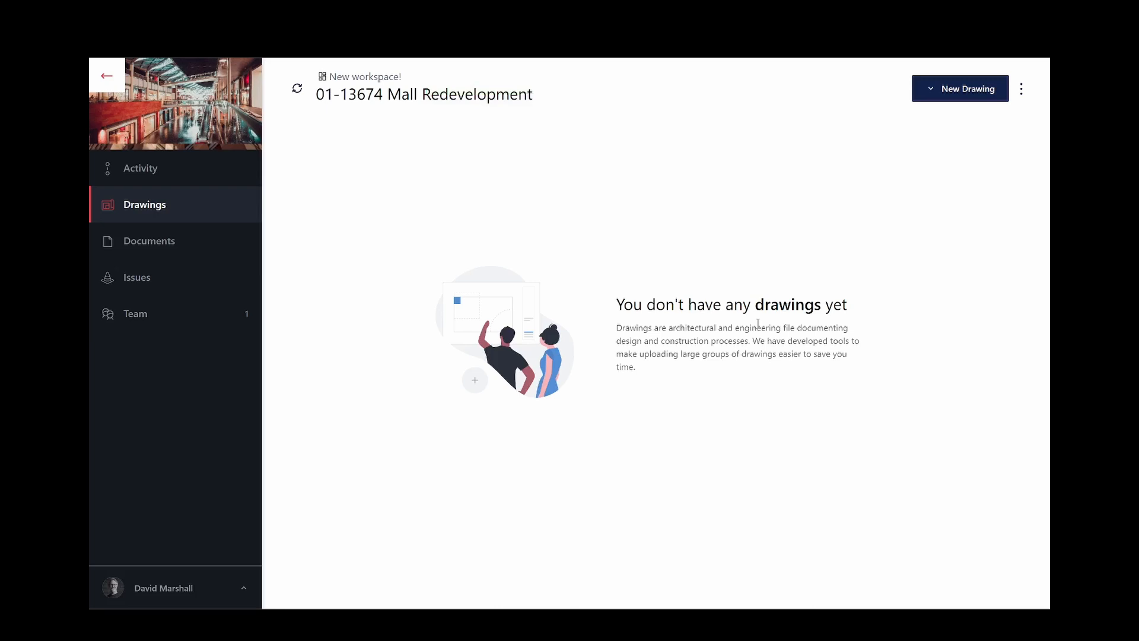
Review the project's three team members, closing the invite window without inviting anyone.
left_click(186, 323)
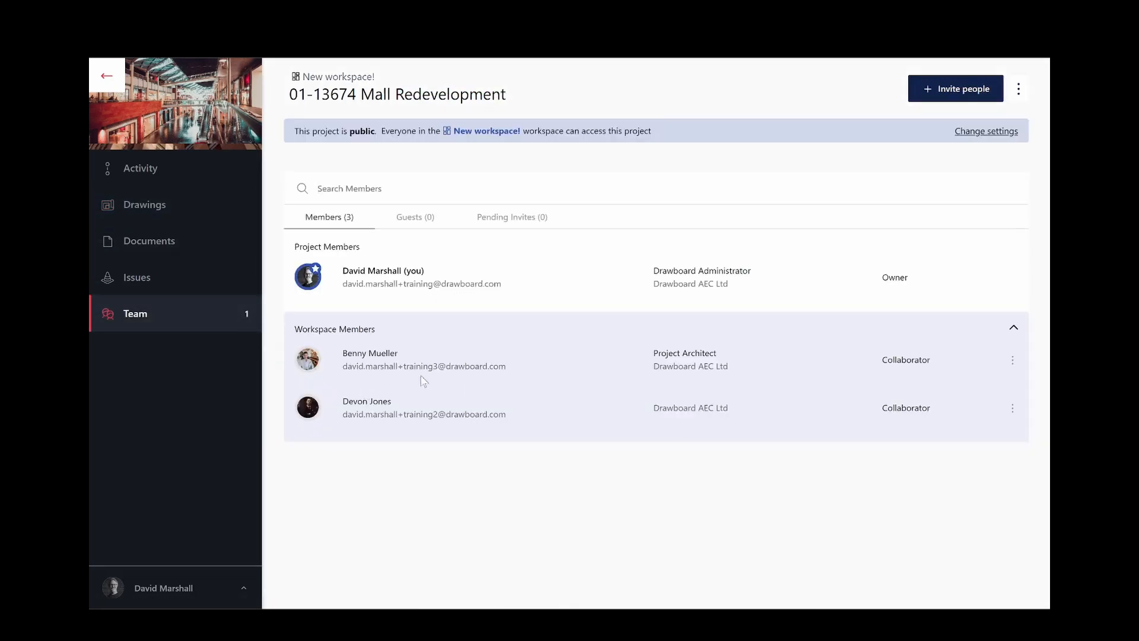
left_click(970, 97)
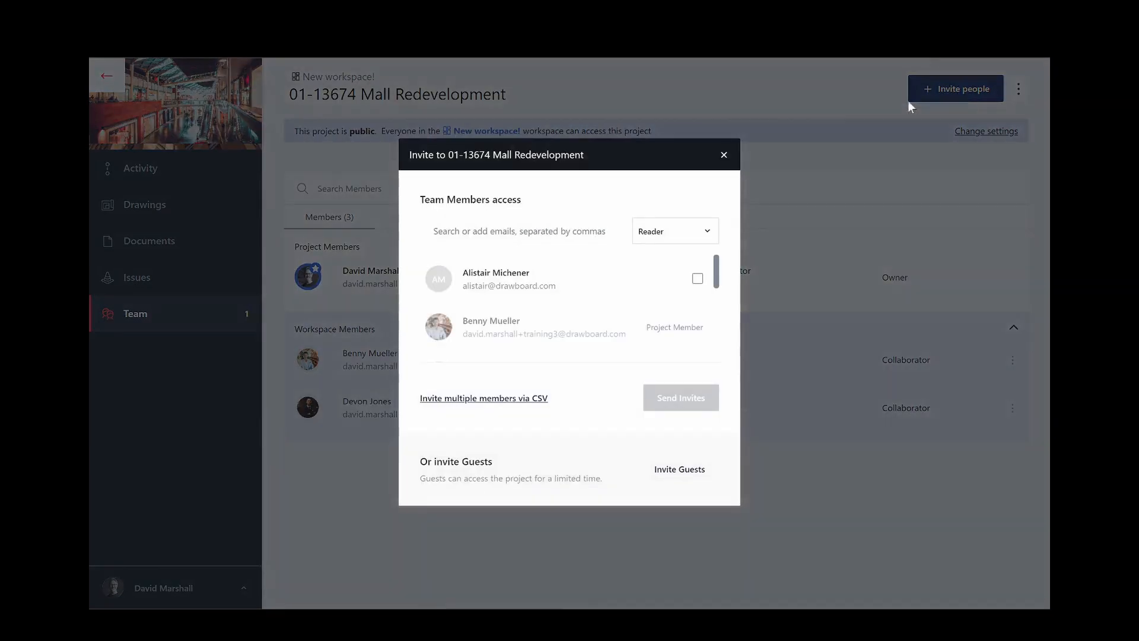
left_click(723, 156)
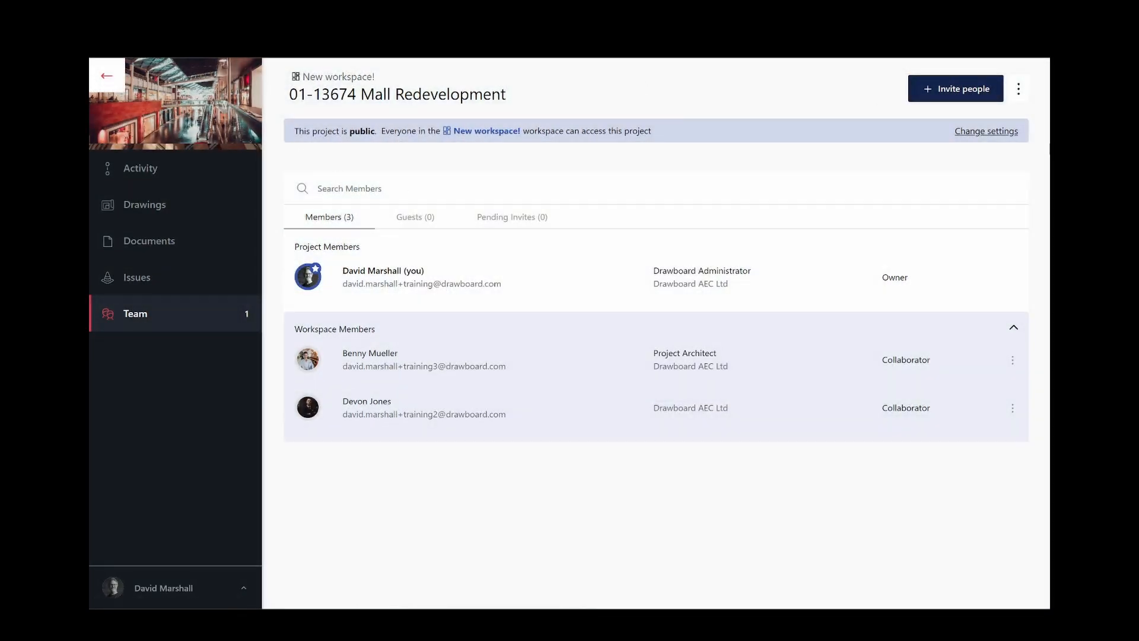
Return to the New workspace! project list and show the Mall Redevelopment project's options.
left_click(1018, 89)
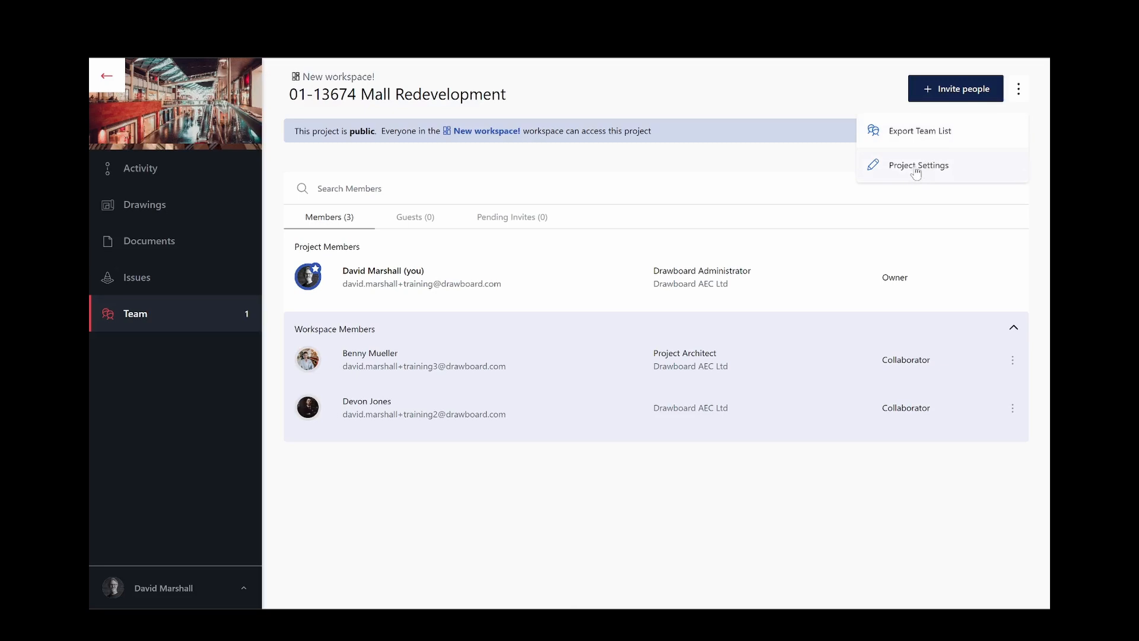
left_click(566, 181)
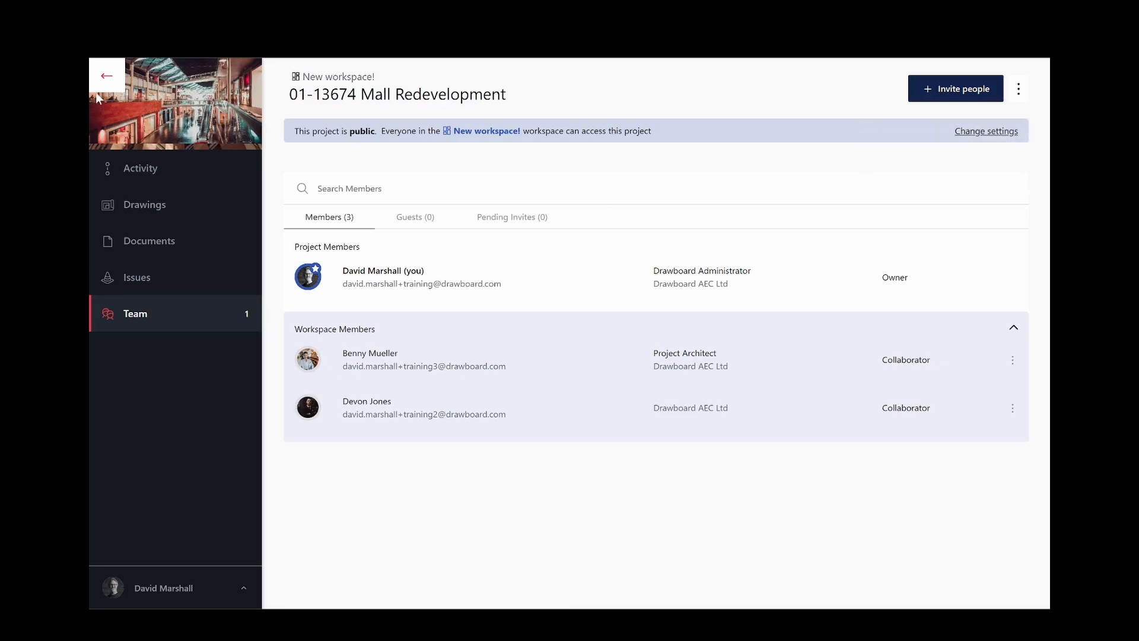
left_click(103, 84)
left_click(476, 186)
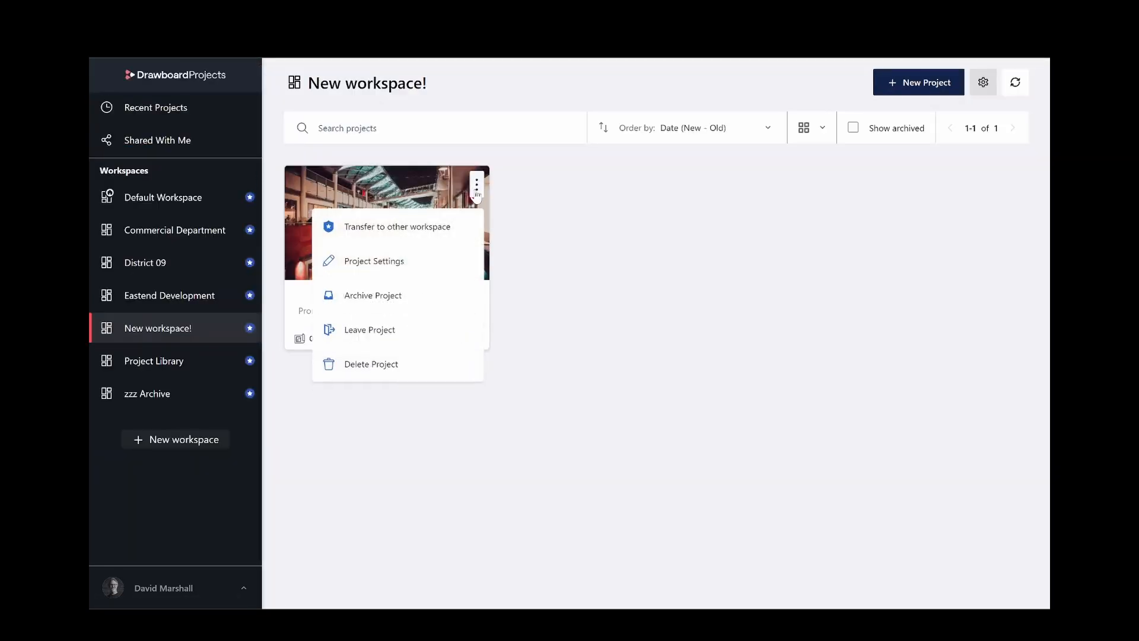